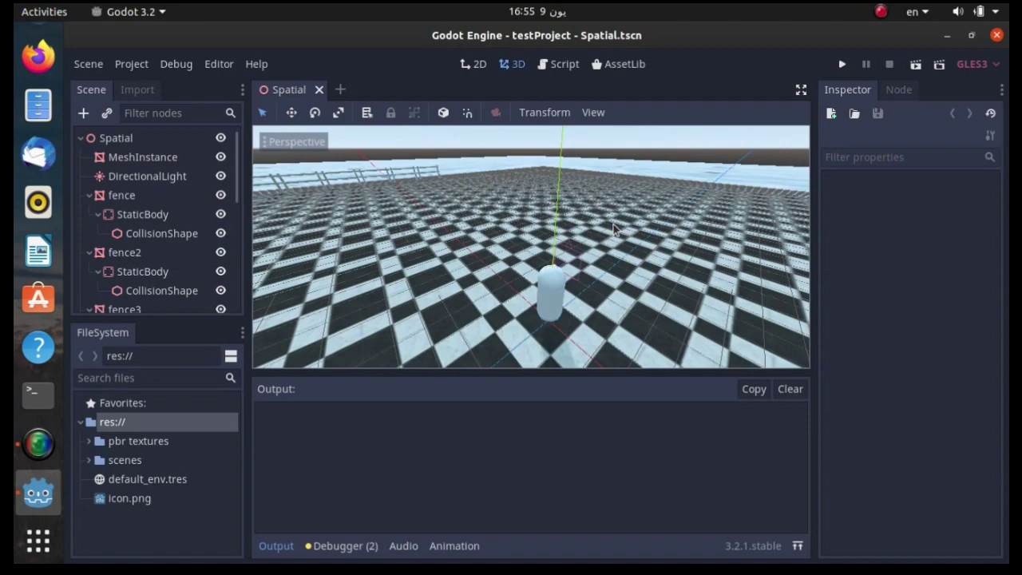
# Examine the 3D scene from several angles, including the capsule, the surrounding water mesh and the checkered floor mesh
pyautogui.moveTo(531, 247); pyautogui.dragTo(536, 311, button='right')
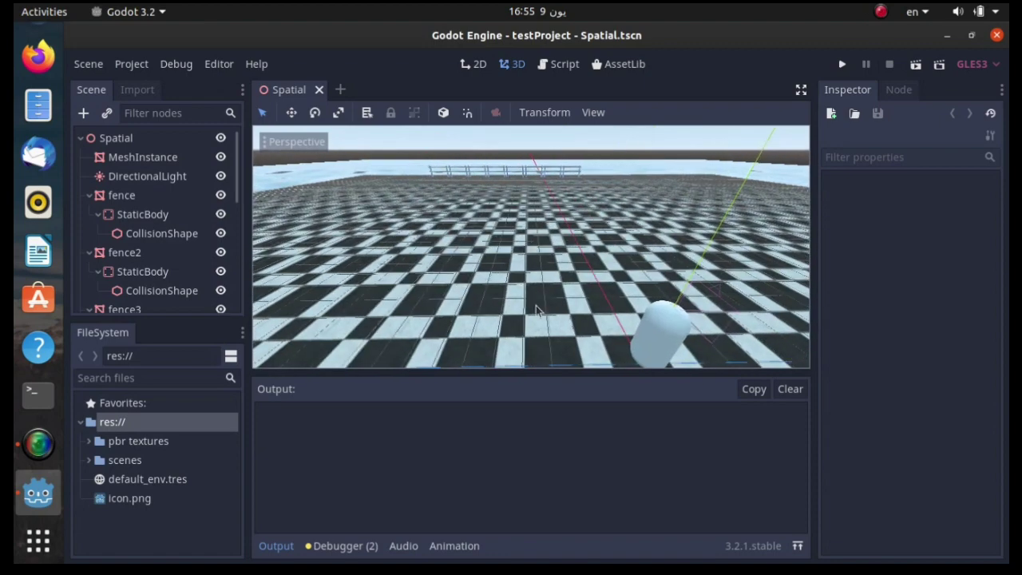
pyautogui.moveTo(536, 310); pyautogui.dragTo(537, 312, button='middle')
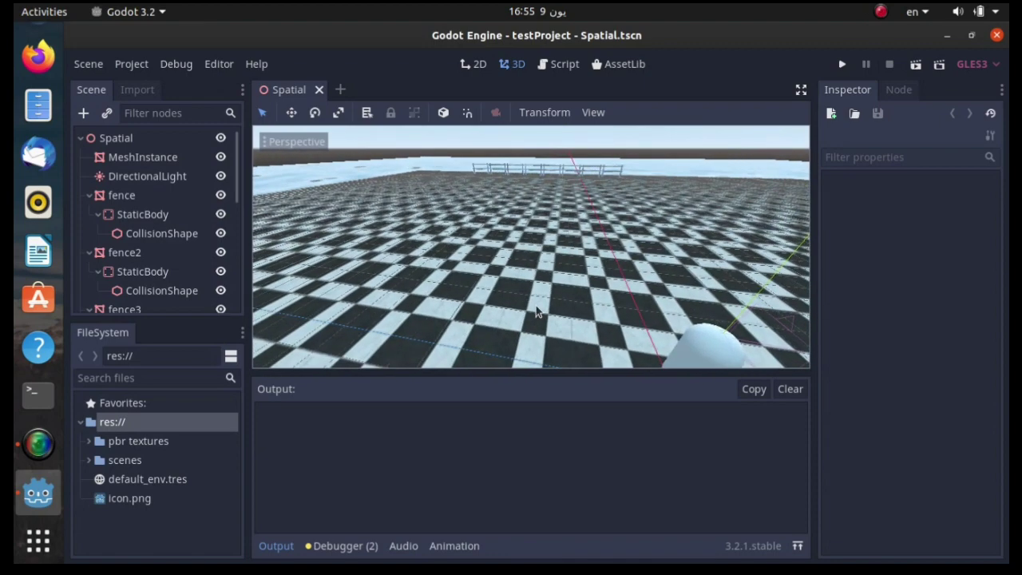
pyautogui.moveTo(531, 246); pyautogui.dragTo(531, 247, button='right')
pyautogui.moveTo(530, 248); pyautogui.dragTo(530, 248, button='middle')
pyautogui.scroll(-8, 530, 247)
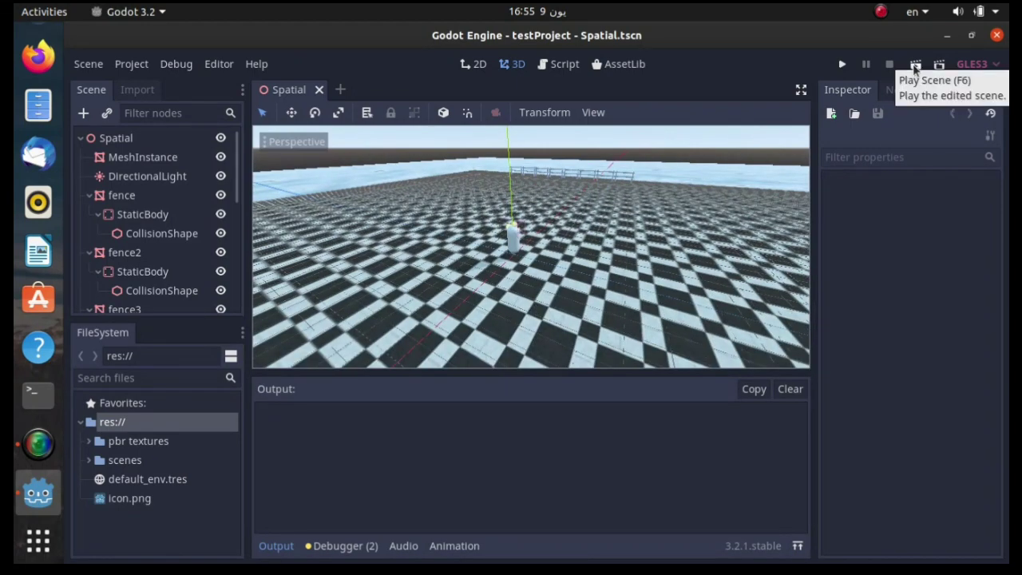
pyautogui.moveTo(530, 248); pyautogui.dragTo(530, 247, button='middle')
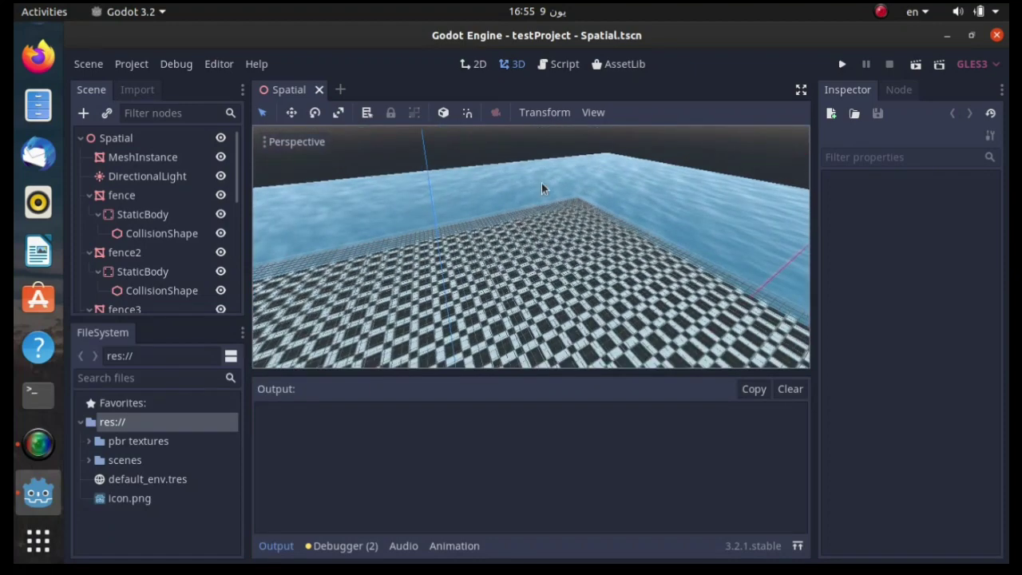
pyautogui.click(544, 174)
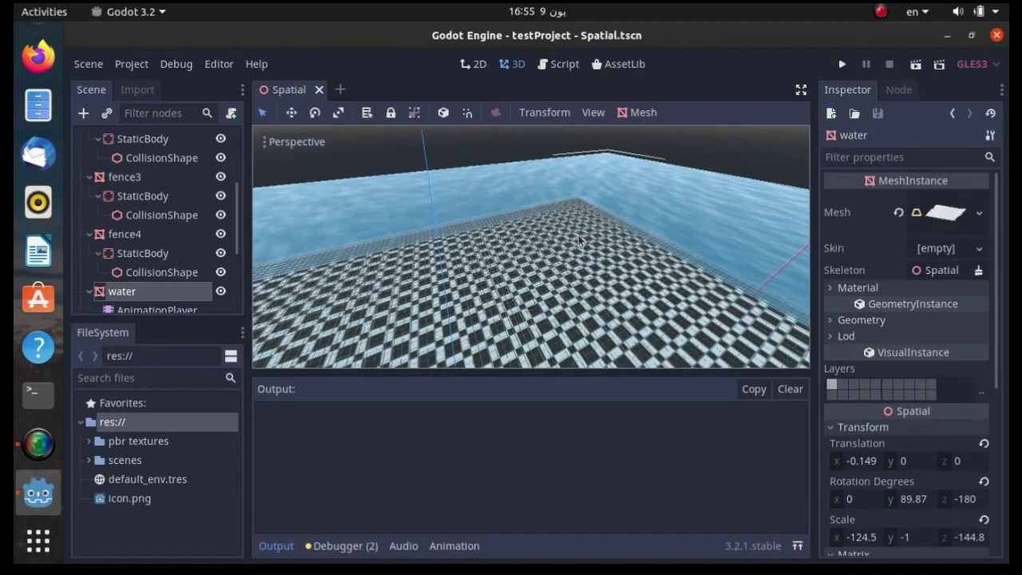
pyautogui.click(631, 208)
pyautogui.moveTo(630, 207); pyautogui.dragTo(536, 312, button='middle')
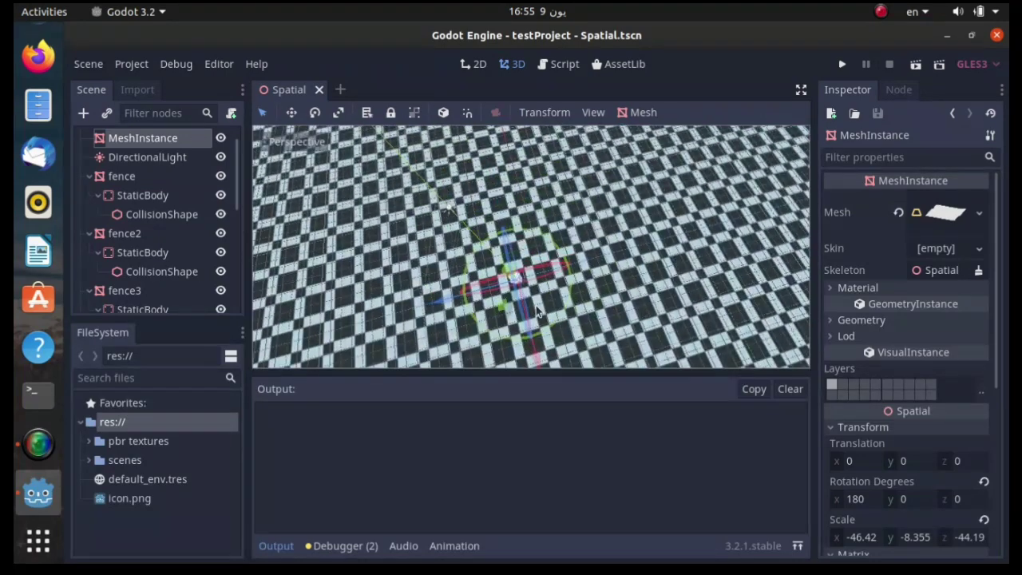
# Play the edited scene to check its frame rate with the current settings, and quit the running game
pyautogui.click(916, 65)
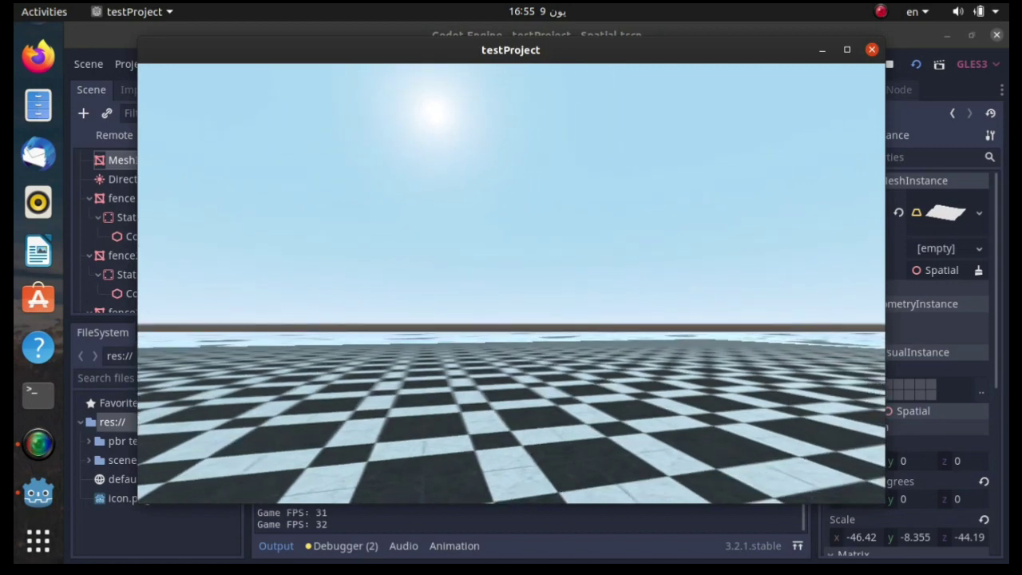
pyautogui.press('Escape')
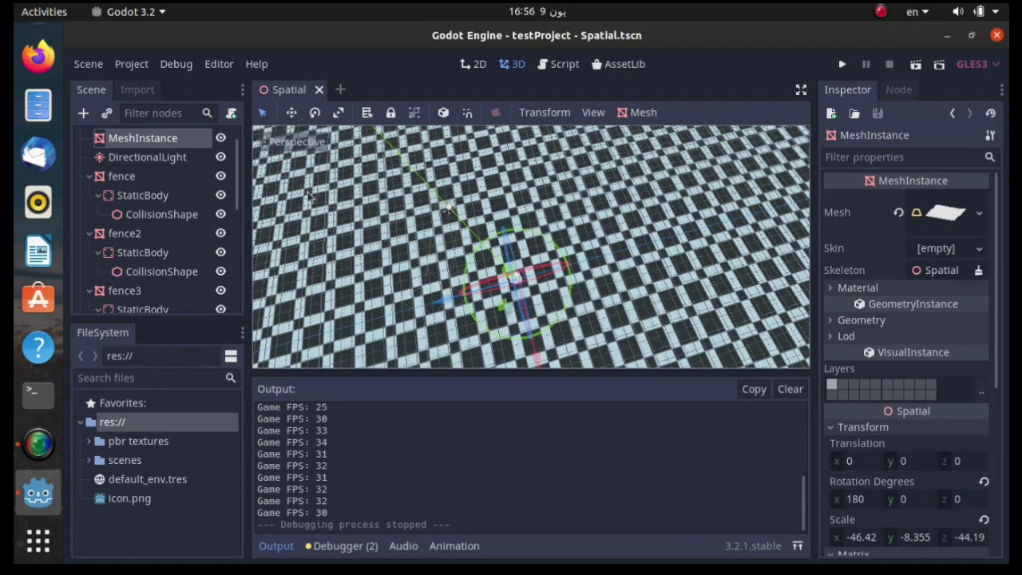
# In the project's Rendering Quality settings, set the Anisotropic Filter Level to 1 and keep Msaa set to Disabled
pyautogui.click(132, 66)
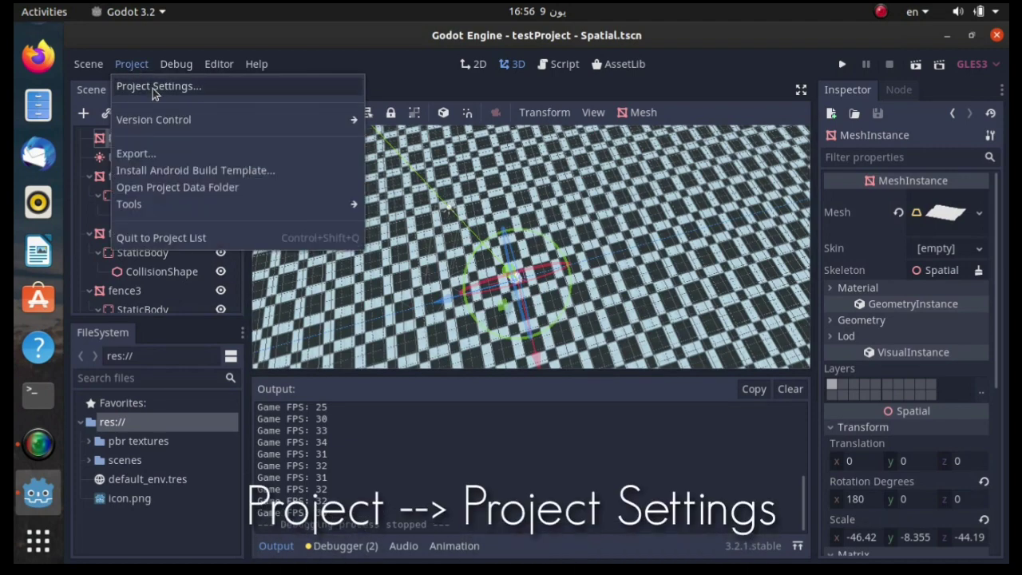
pyautogui.click(153, 89)
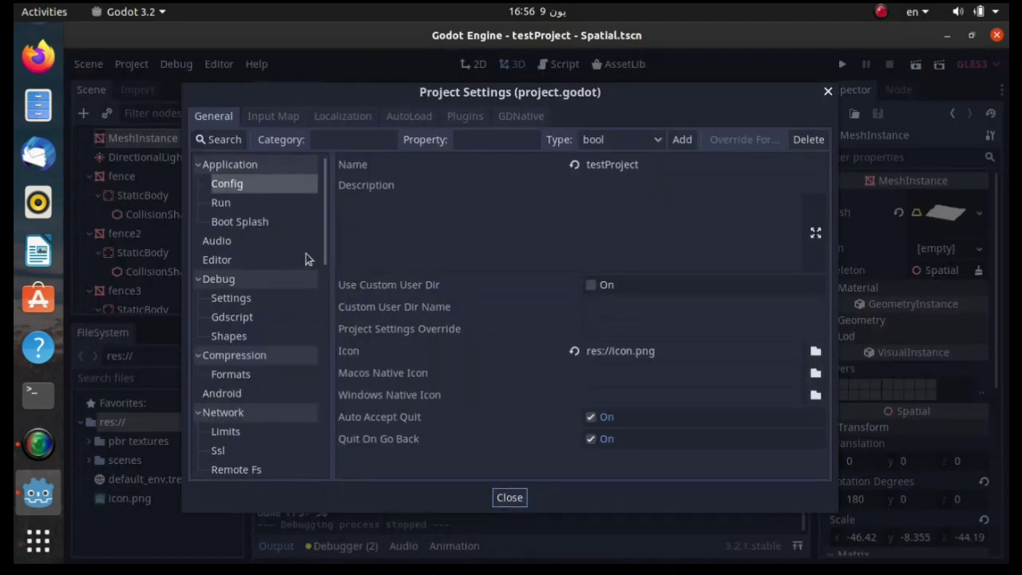
pyautogui.moveTo(326, 214); pyautogui.dragTo(274, 308)
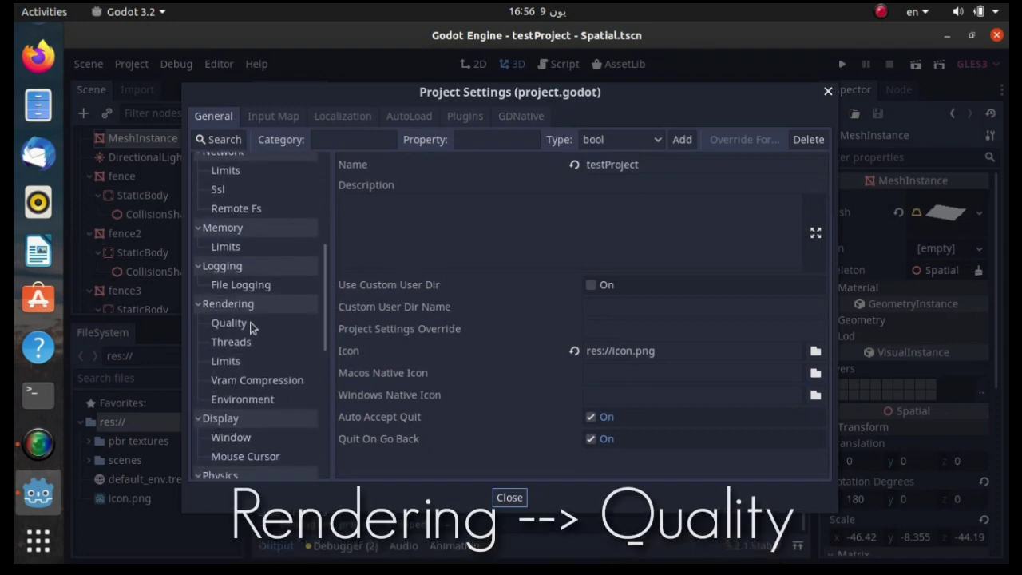
pyautogui.click(250, 324)
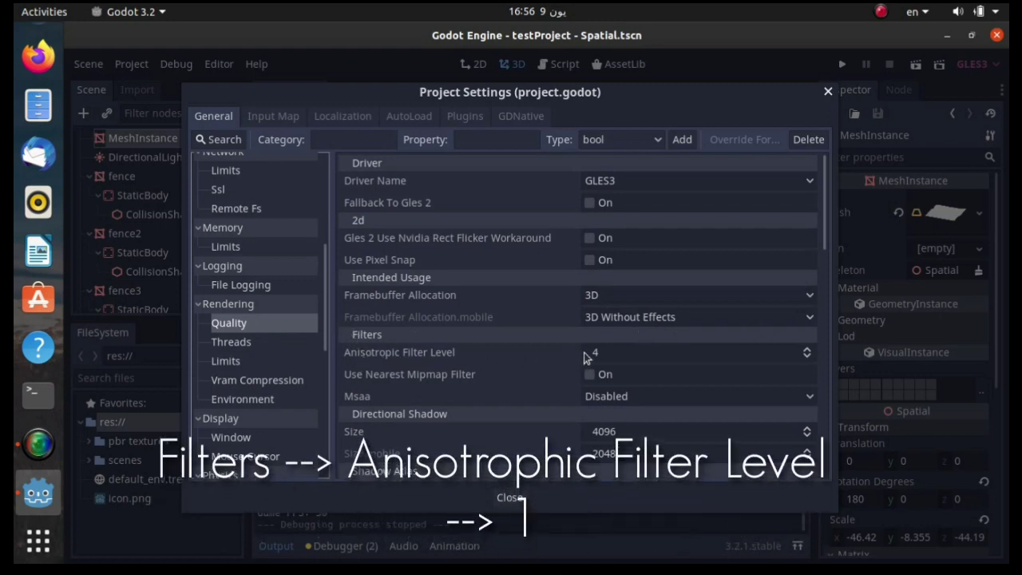
pyautogui.click(609, 353)
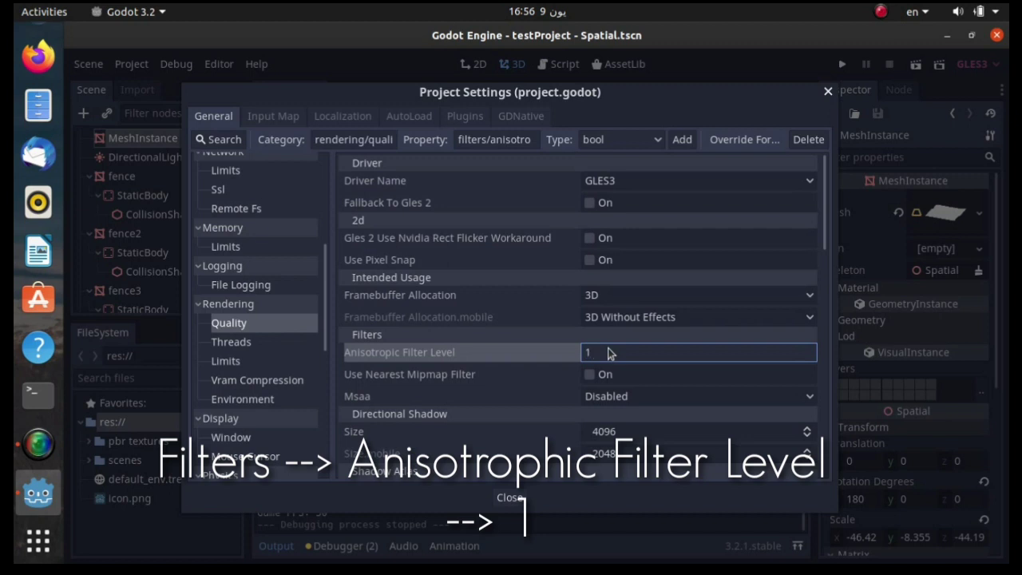
pyautogui.click(629, 397)
pyautogui.click(616, 416)
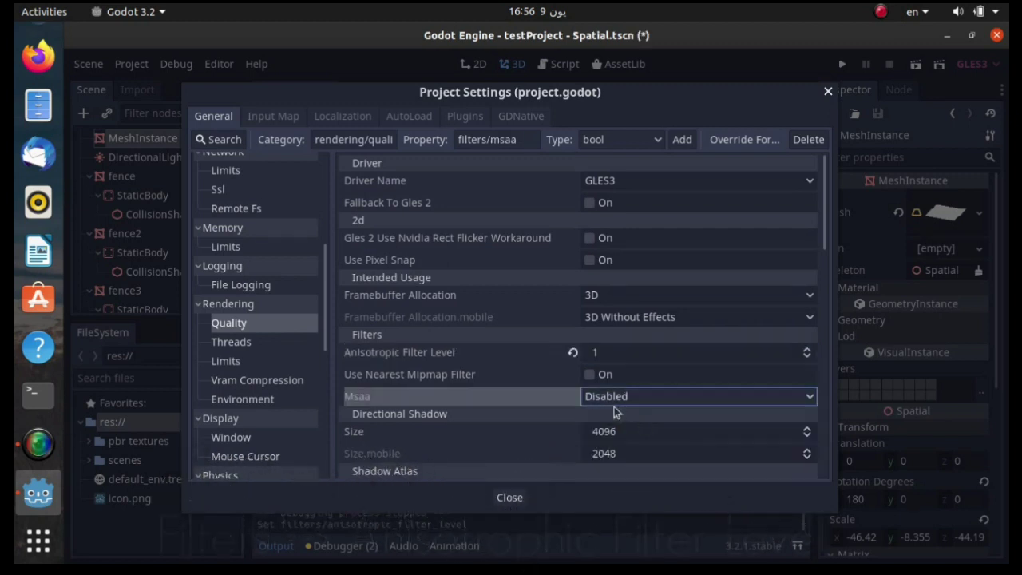
# Set the Directional Shadow size to 1024 and its mobile size to 512
pyautogui.moveTo(825, 230); pyautogui.dragTo(826, 274)
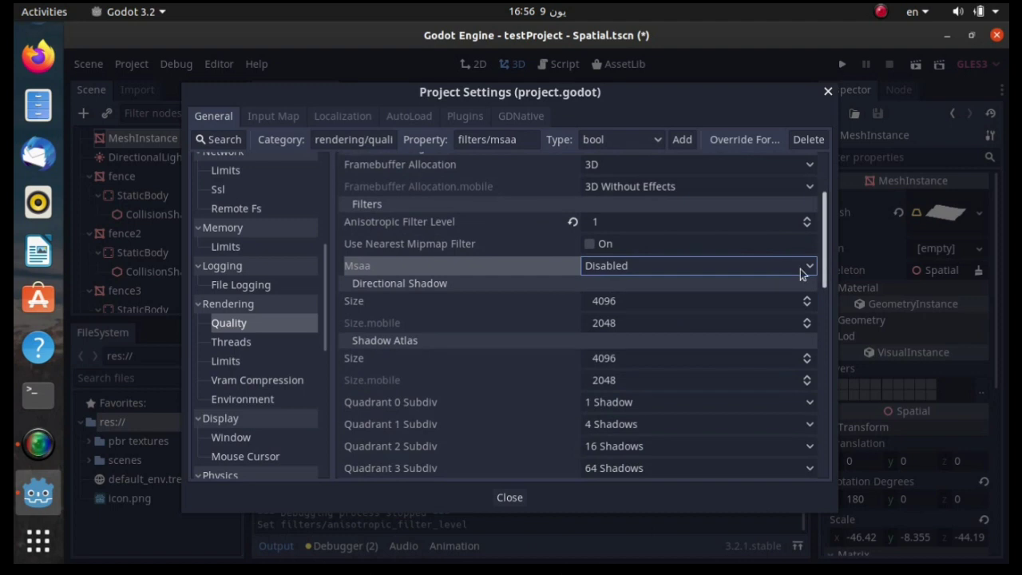
pyautogui.click(636, 300)
pyautogui.write('10')
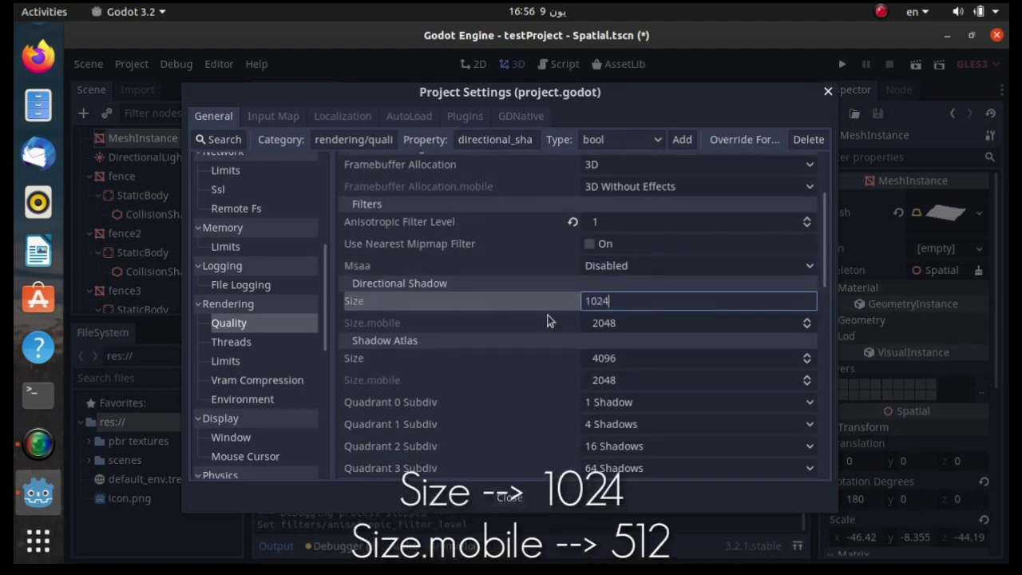
pyautogui.write('24')
pyautogui.click(648, 323)
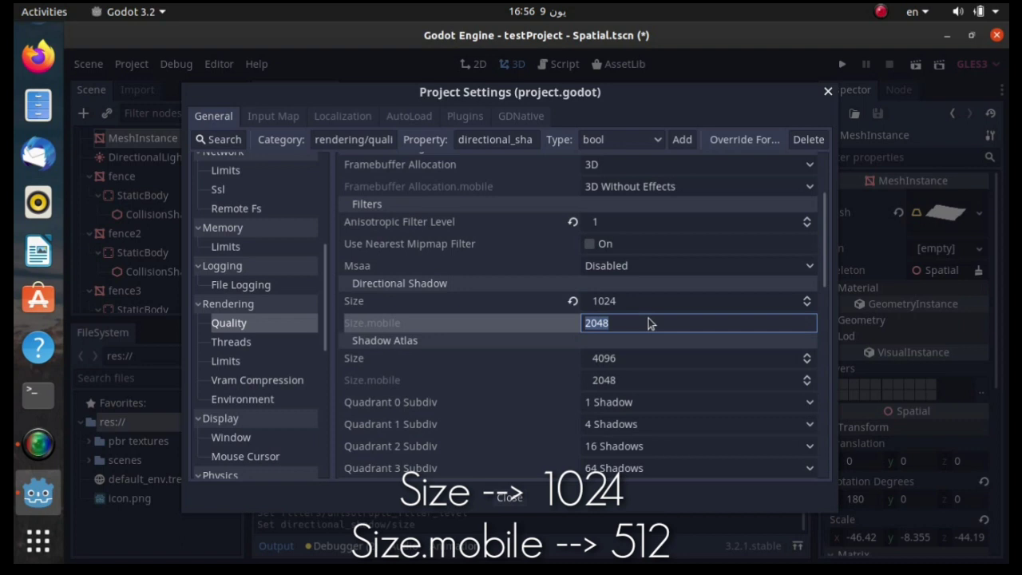
pyautogui.write('512')
# Set the Shadow Atlas size to 1024 and its mobile size to 512
pyautogui.click(672, 357)
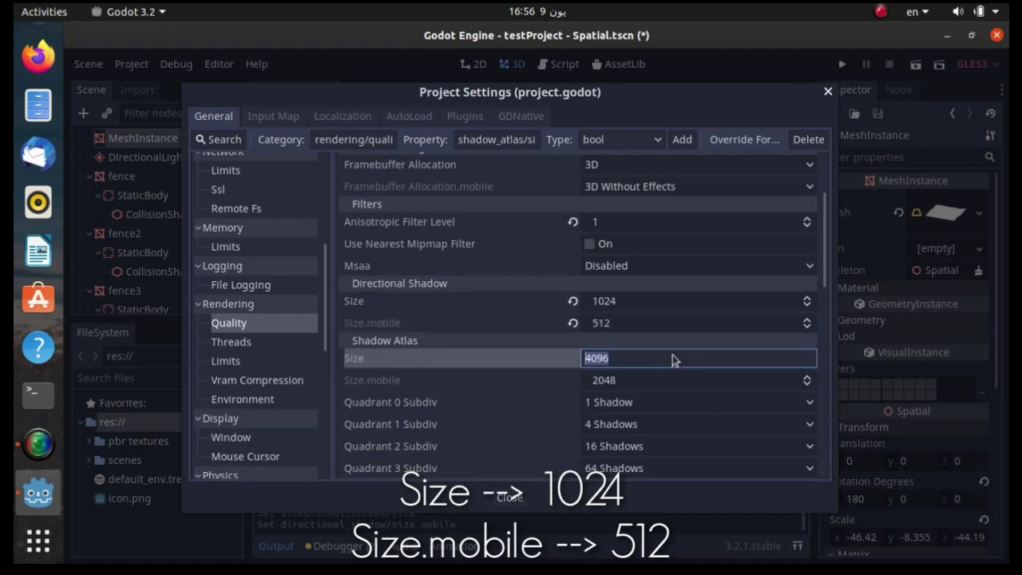
pyautogui.write('1024')
pyautogui.click(646, 382)
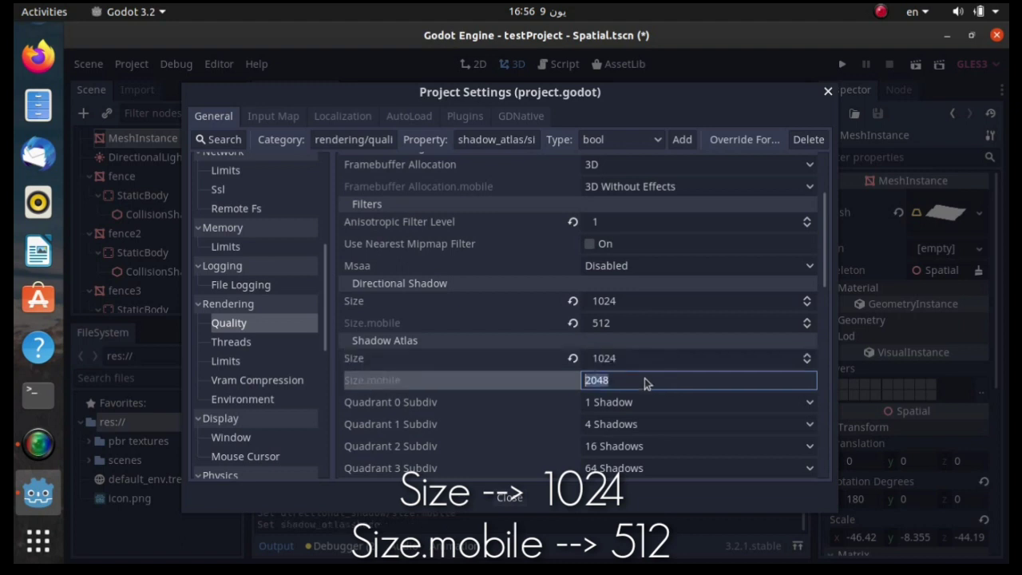
pyautogui.write('512')
pyautogui.press('Return')
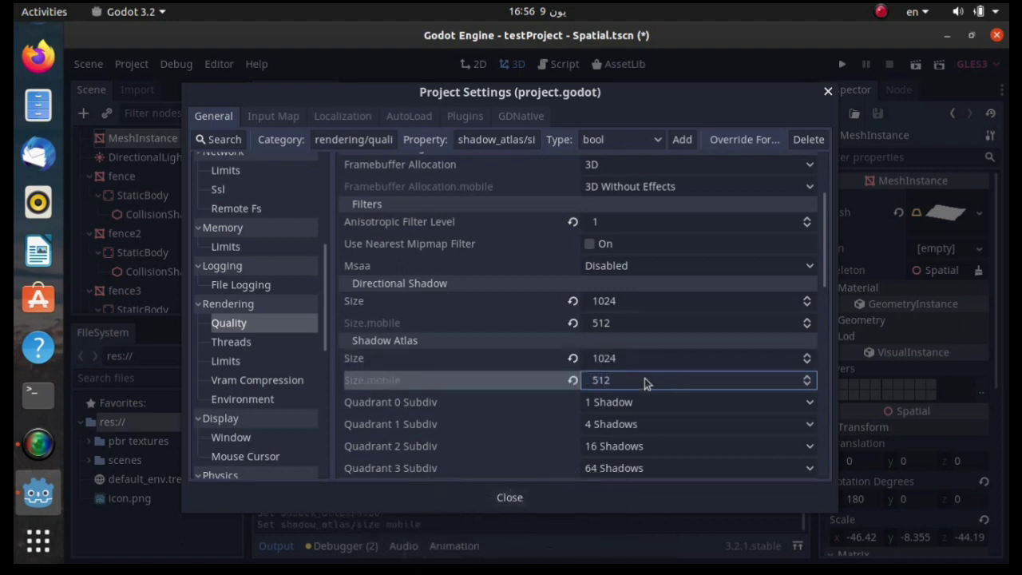
# Set the shadows' Filter Mode to Disabled and turn off High Quality Ggx for reflections
pyautogui.moveTo(825, 234); pyautogui.dragTo(802, 297)
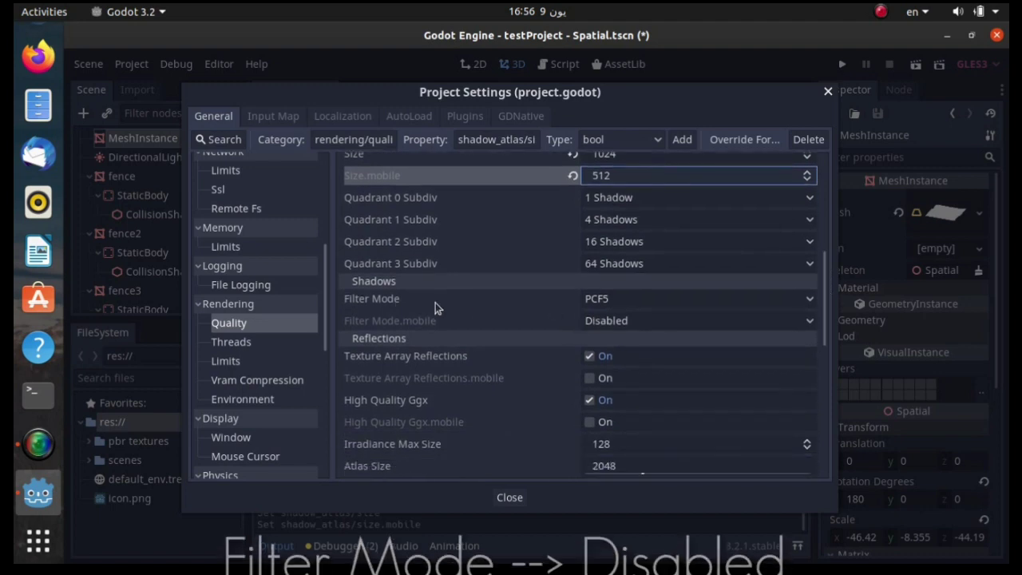
pyautogui.click(594, 299)
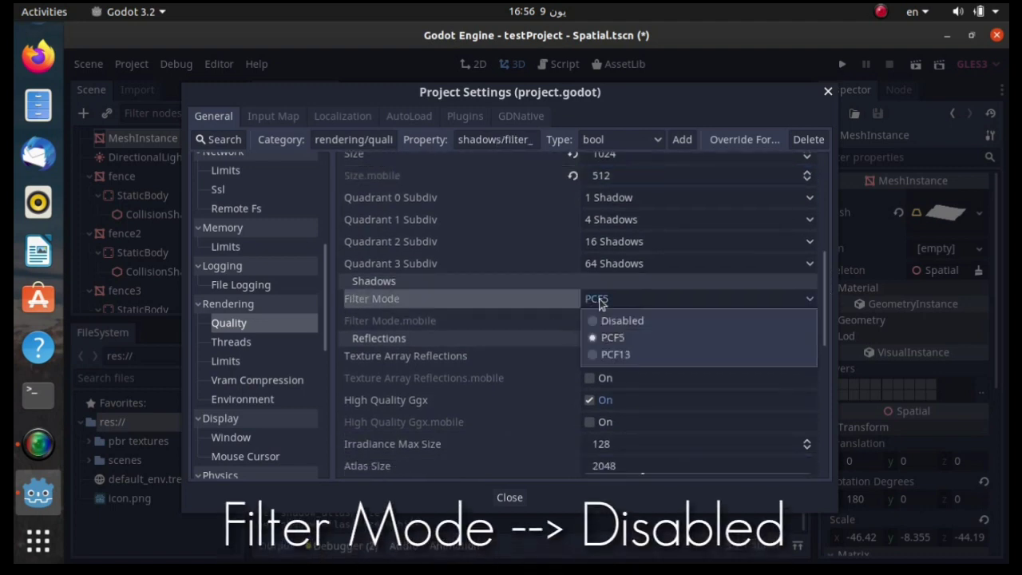
pyautogui.click(623, 321)
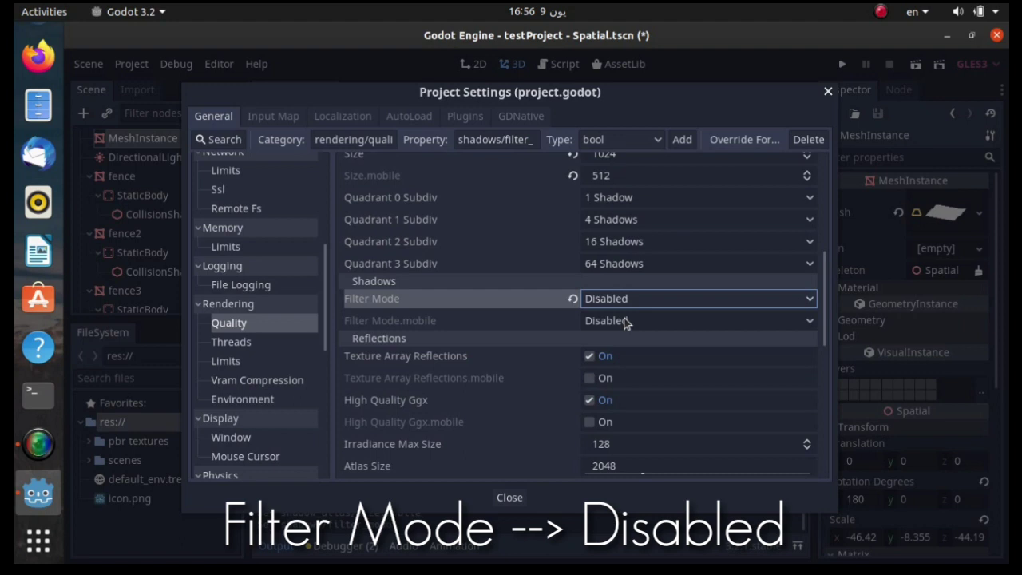
pyautogui.click(589, 400)
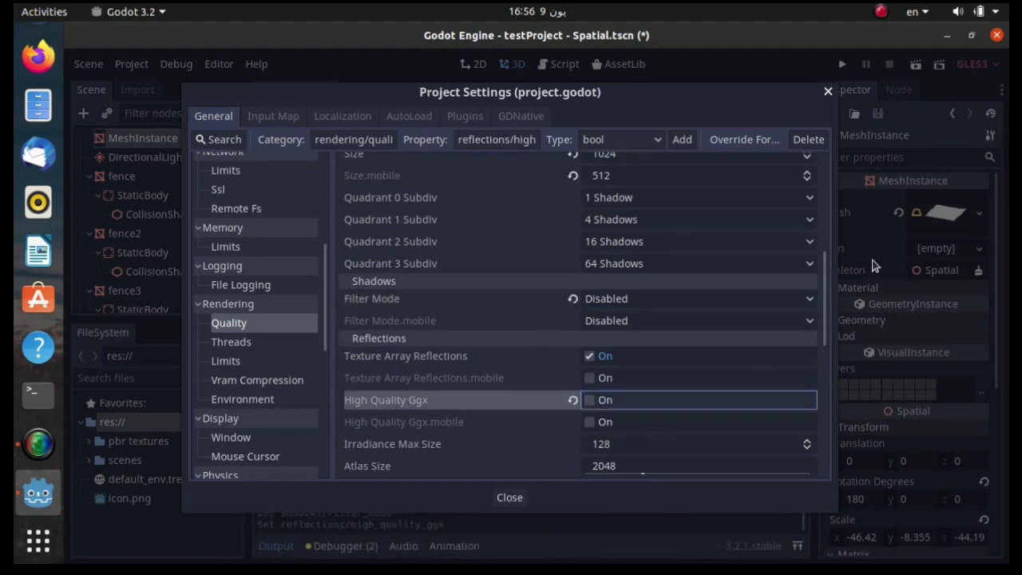
# Set the Subsurface Scattering quality to Low and turn off Hdr for depth
pyautogui.moveTo(828, 258)
pyautogui.mouseDown()
pyautogui.moveTo(840, 366)
pyautogui.moveTo(767, 367)
pyautogui.mouseUp()
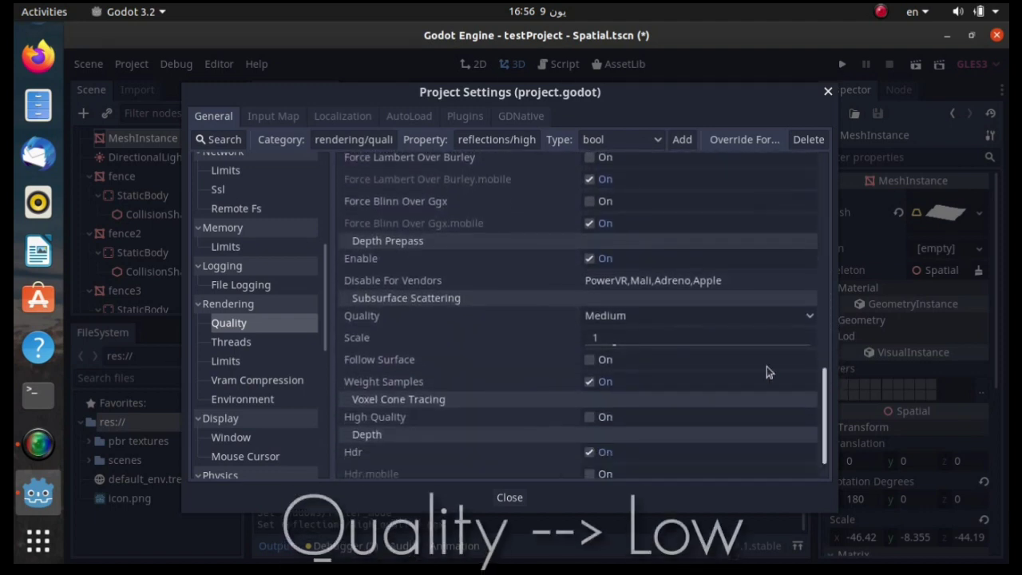
pyautogui.click(618, 318)
pyautogui.click(626, 336)
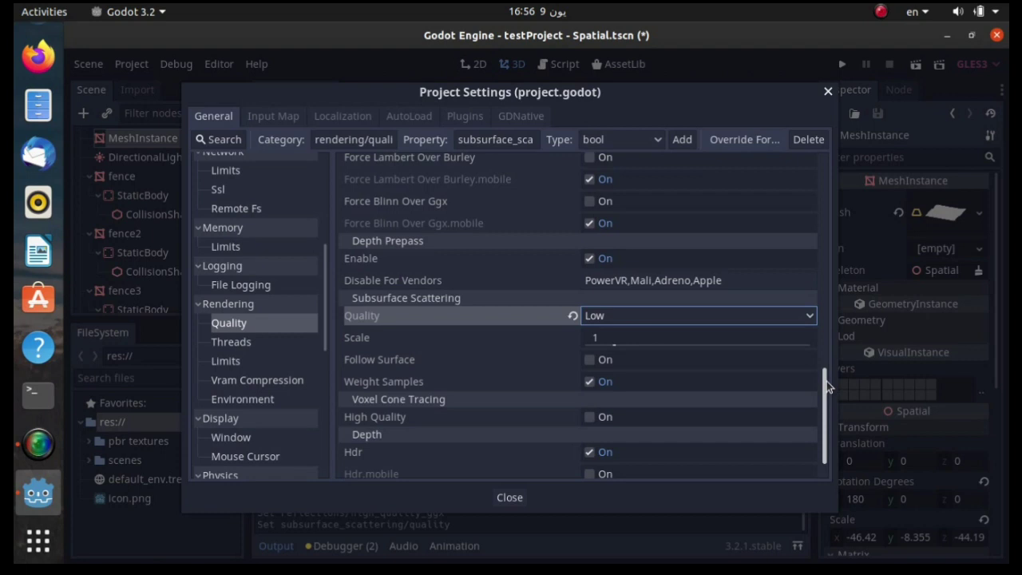
pyautogui.scroll(-1, 821, 403)
pyautogui.click(590, 410)
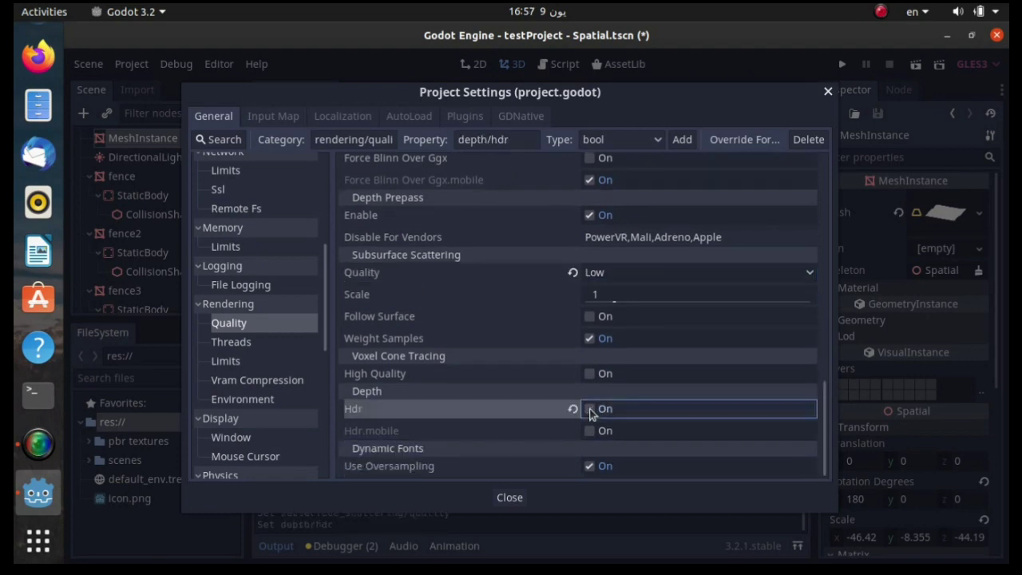
# Turn off Use Vsync in the project's Display Window settings
pyautogui.moveTo(567, 97); pyautogui.dragTo(546, 93)
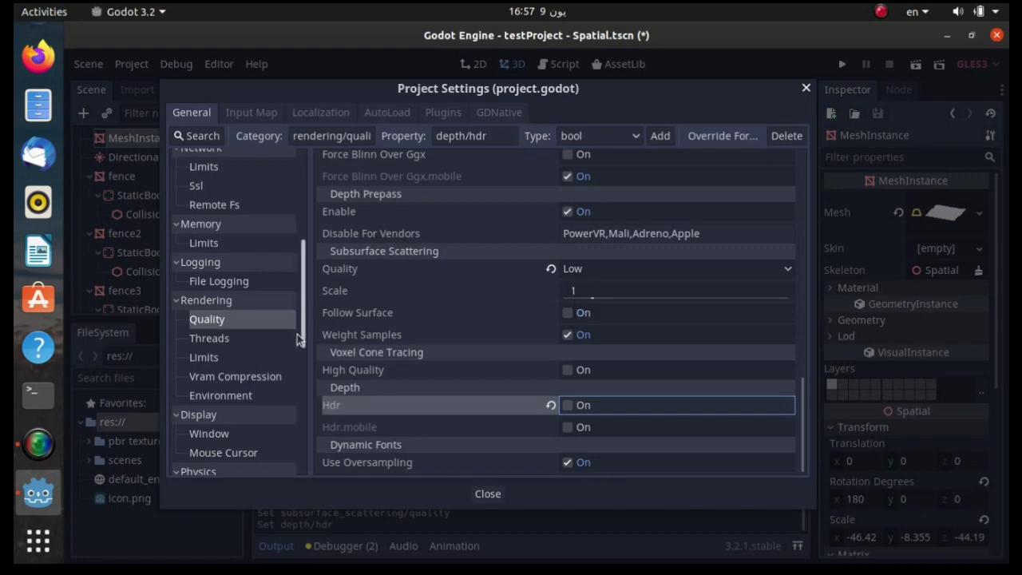
pyautogui.click(227, 433)
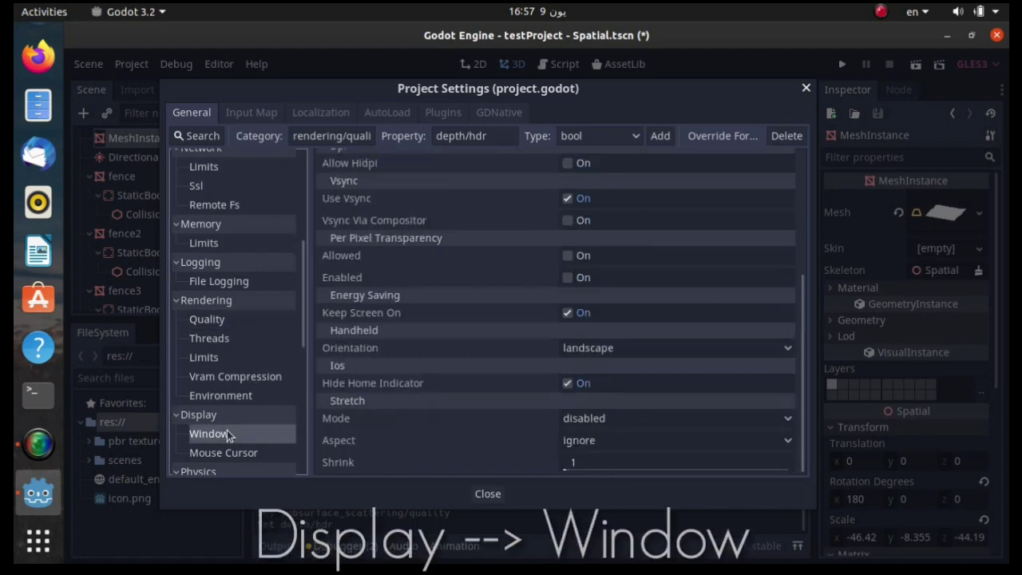
pyautogui.click(567, 198)
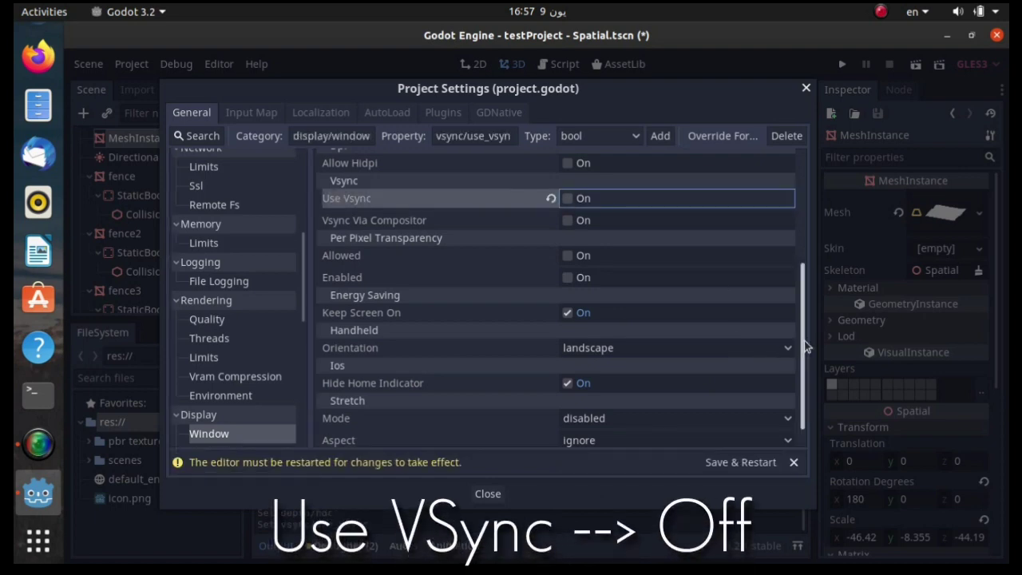
# Set the game window's width to 800, and save the project and restart the editor to apply the changed settings
pyautogui.scroll(5, 791, 319)
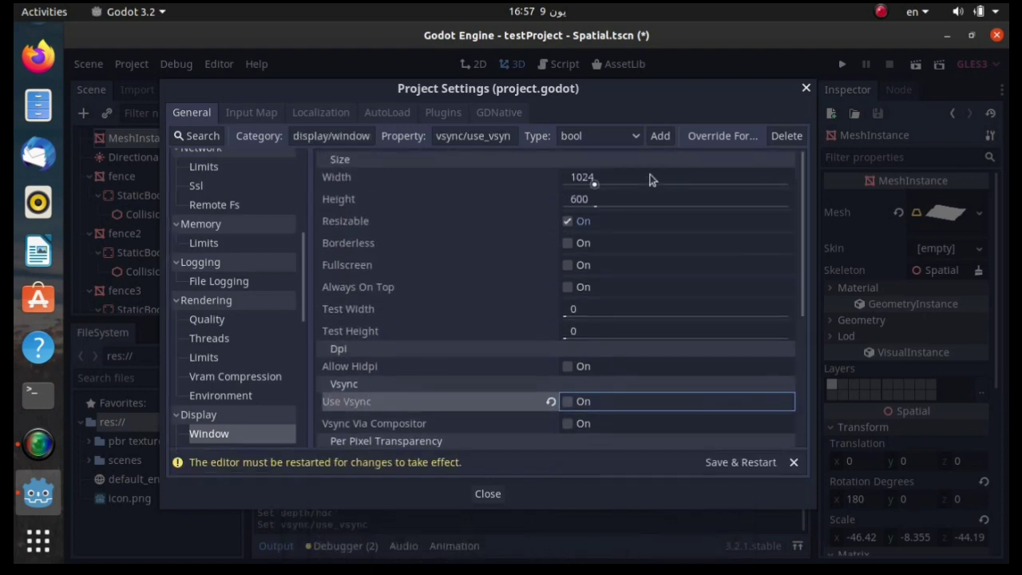
pyautogui.click(651, 179)
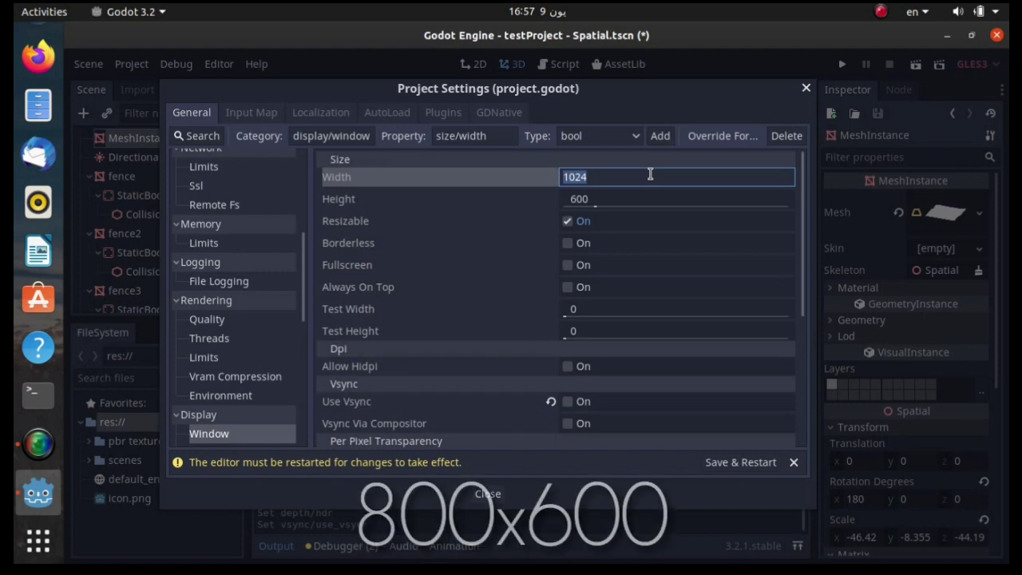
pyautogui.write('800')
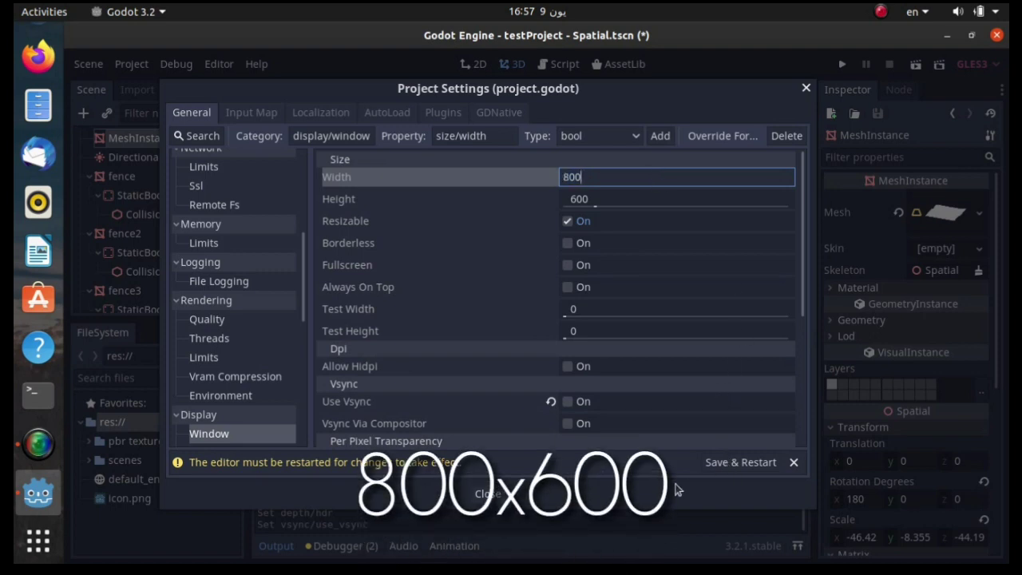
pyautogui.press('Return')
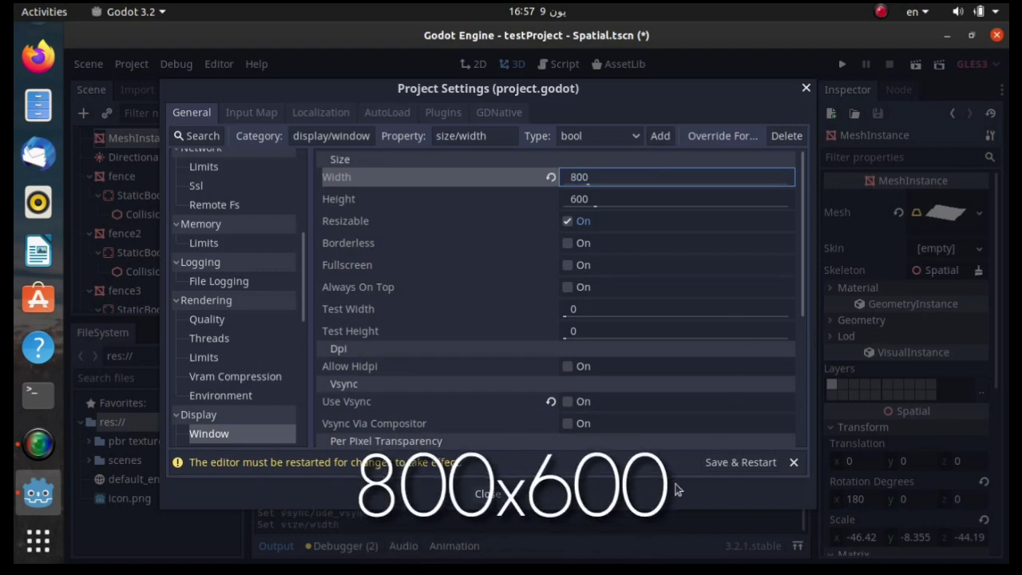
pyautogui.click(747, 469)
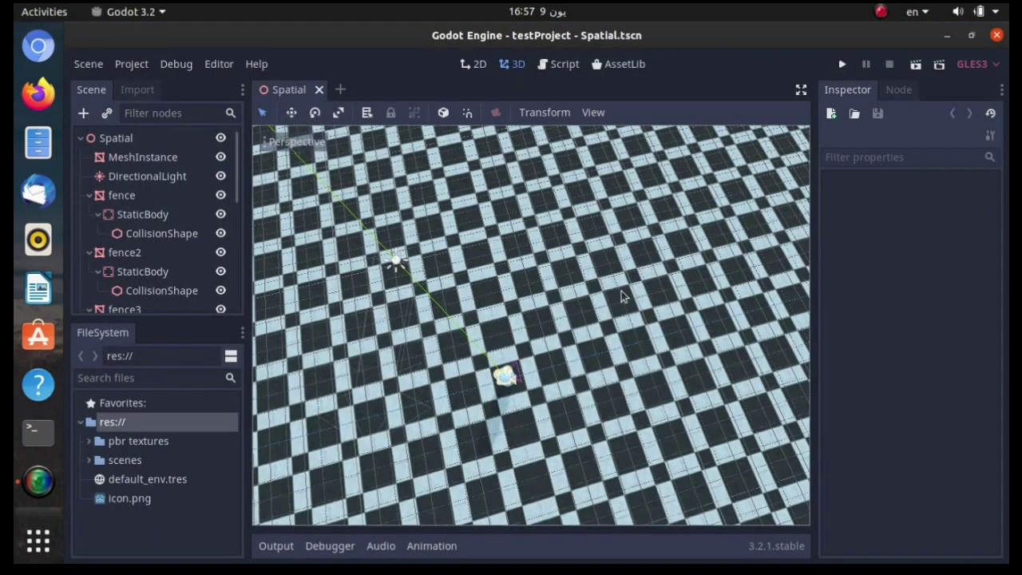
# Show the output log and play the edited scene to check its frame rate with the new settings
pyautogui.moveTo(642, 326); pyautogui.dragTo(531, 325, button='right')
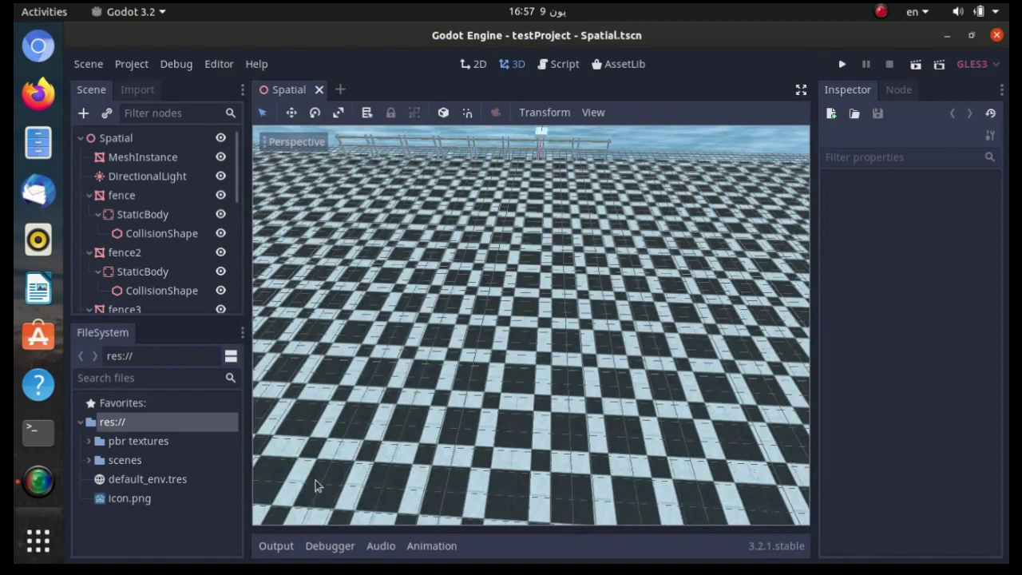
pyautogui.click(272, 547)
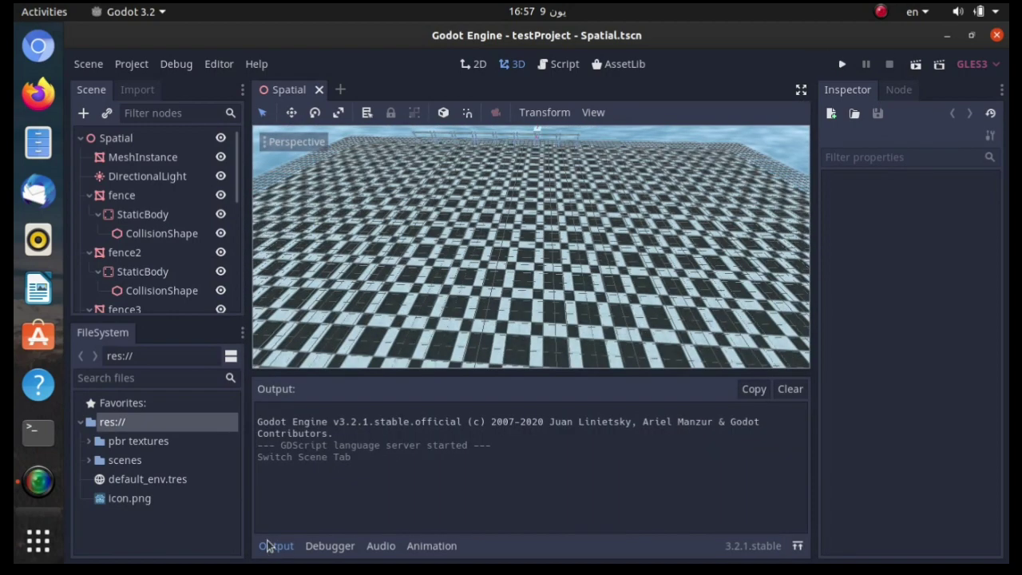
pyautogui.click(916, 64)
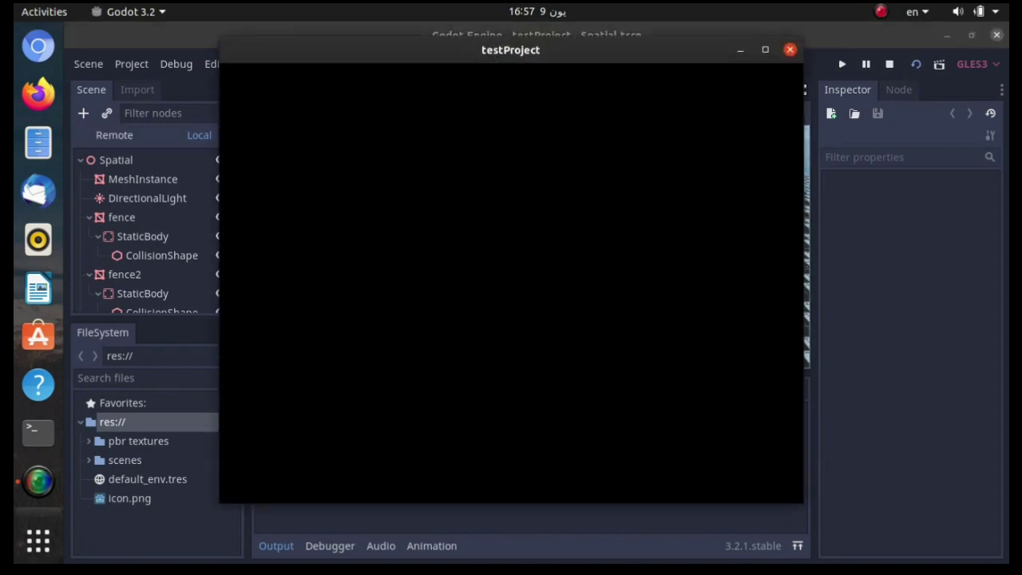